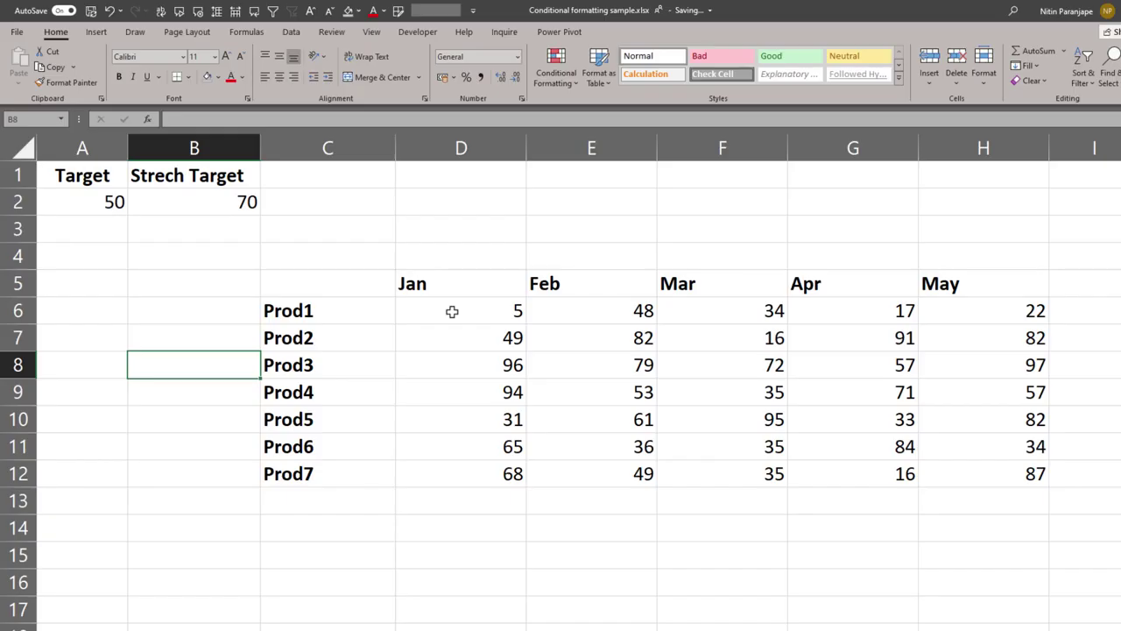
Step: Apply the 3 Arrows (Colored) icon set to the sales figures in D6:H12
drag(452, 311, 1008, 468)
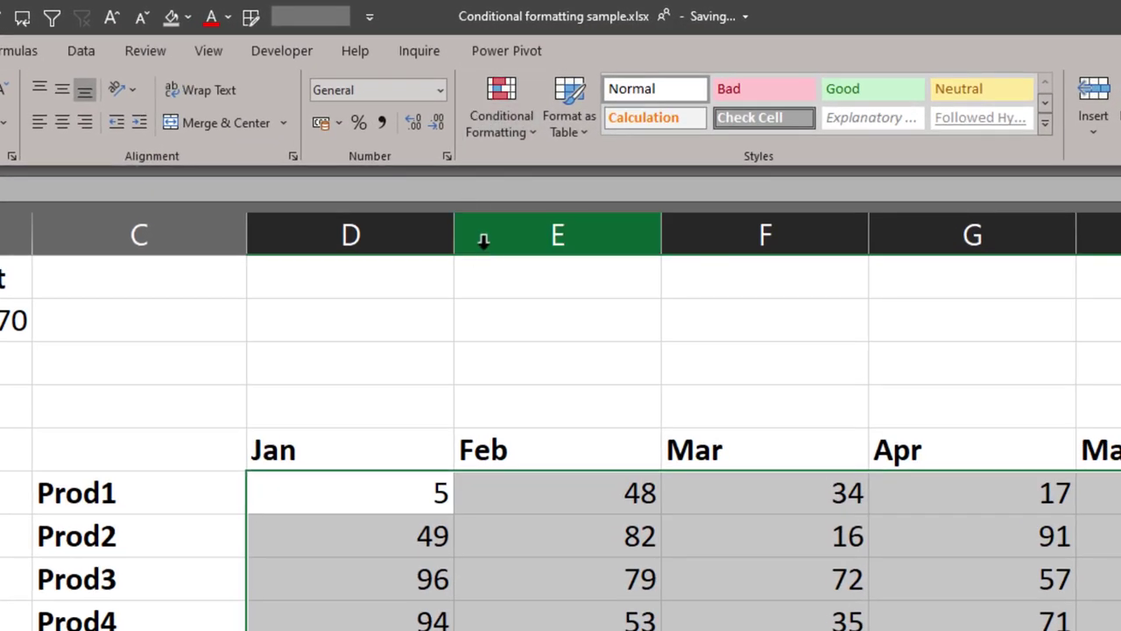
click(498, 124)
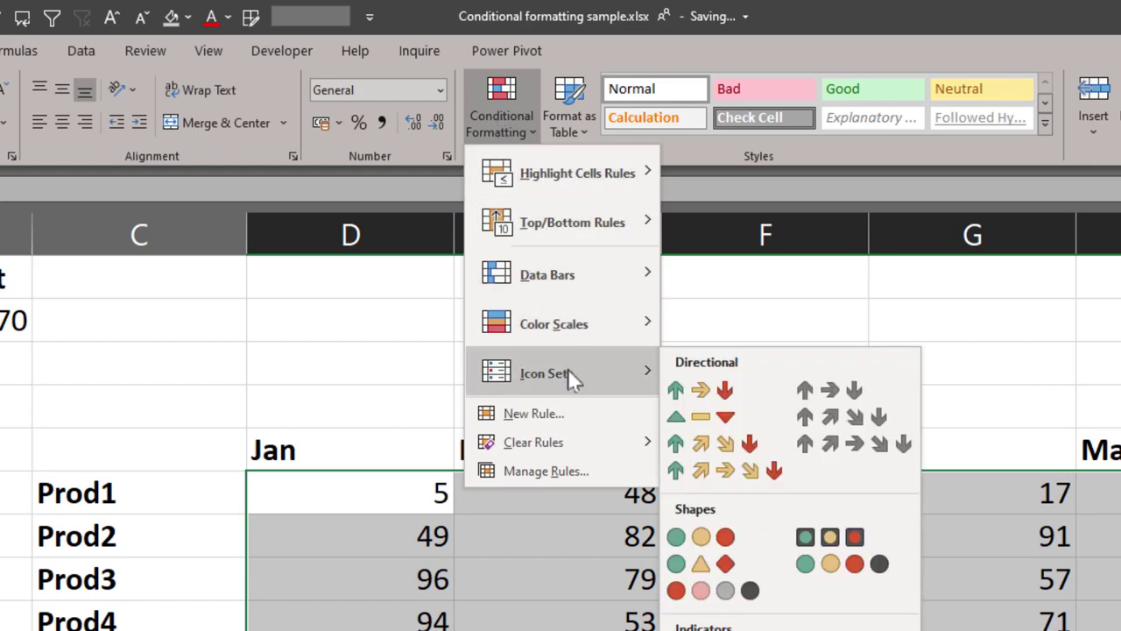
mouse_move(545, 374)
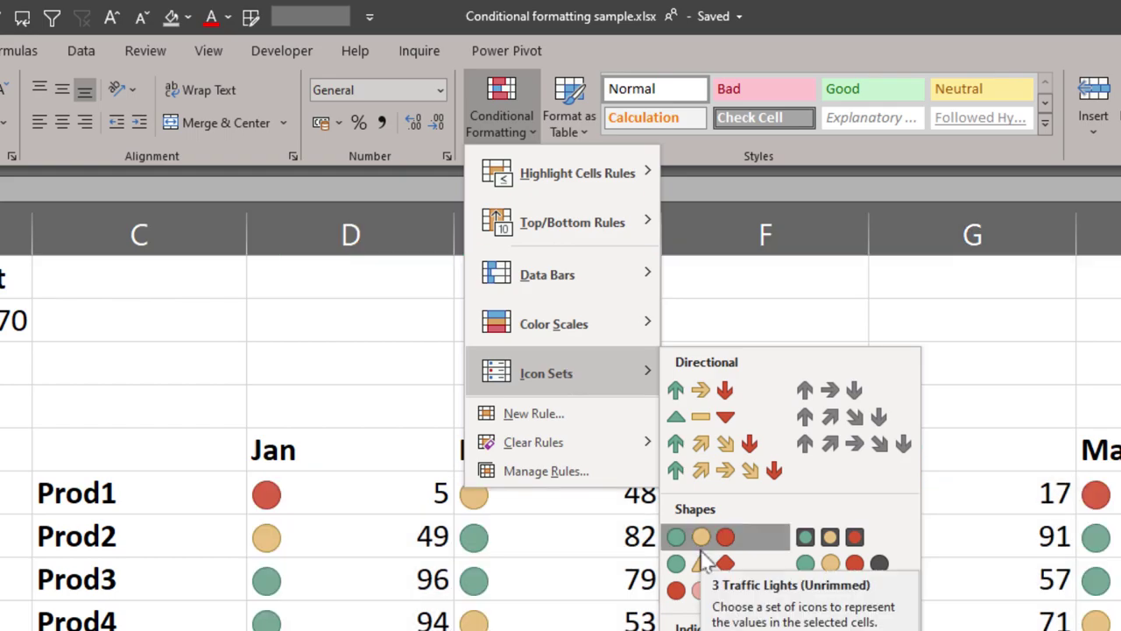
click(706, 394)
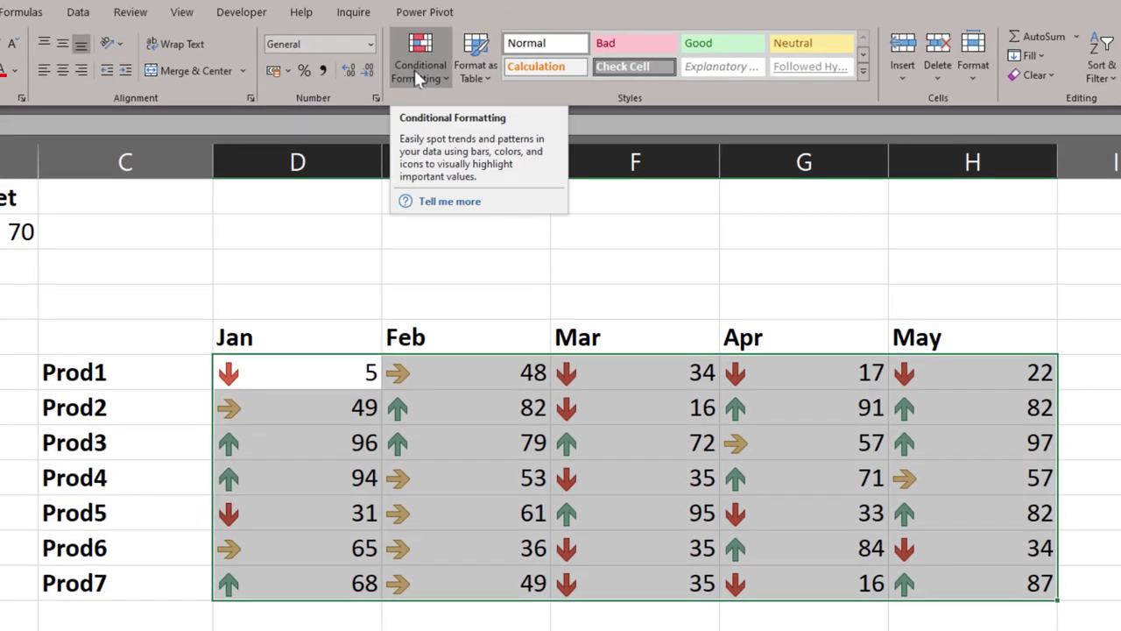
Step: Open the arrow Icon Set rule from Manage Rules in the Edit Formatting Rule dialog
click(418, 75)
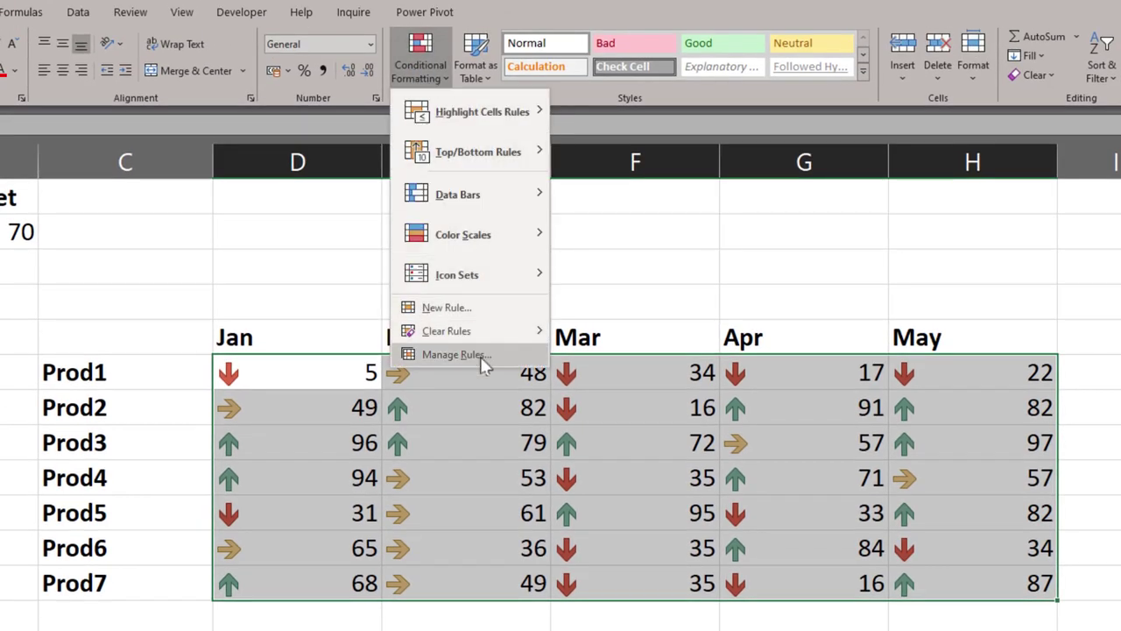
click(480, 357)
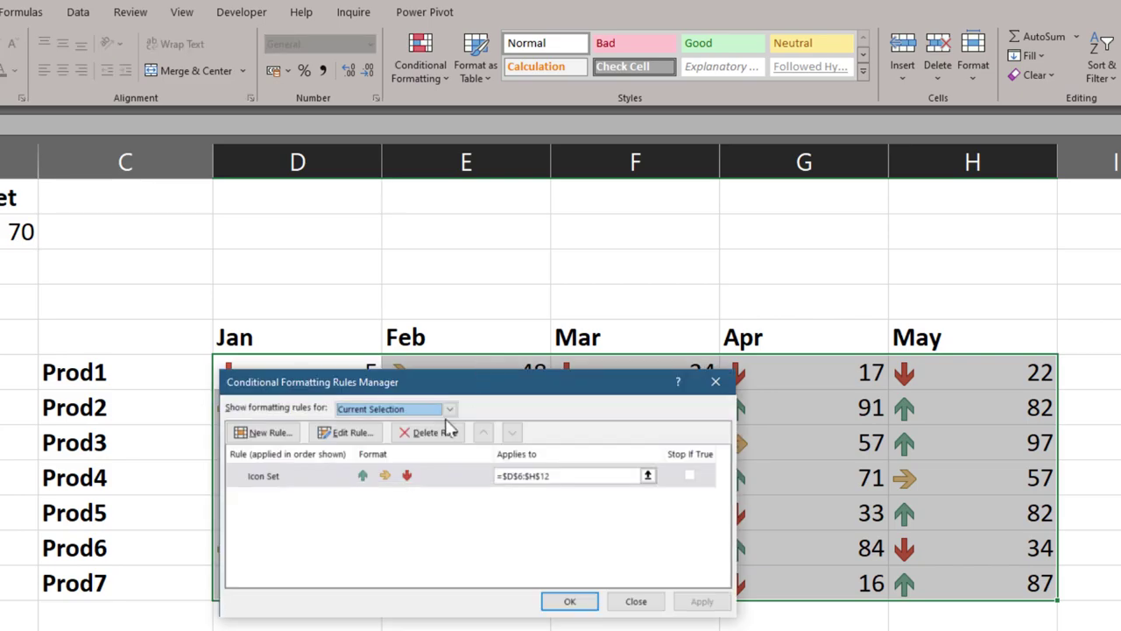
click(384, 477)
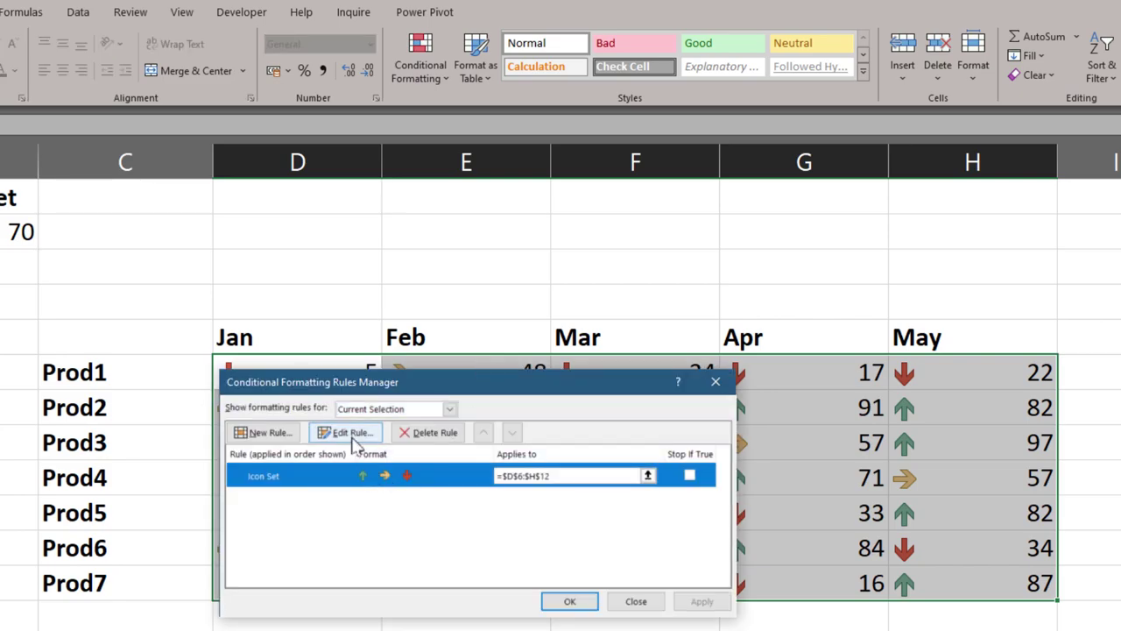
click(351, 433)
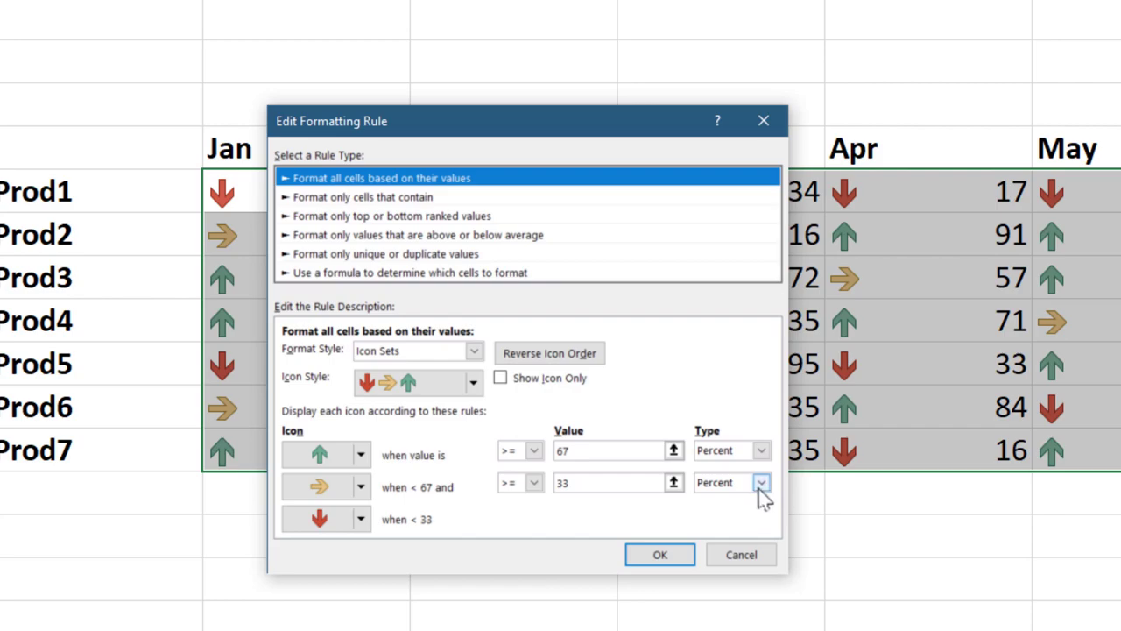
Step: Switch both thresholds to Number, with green at =$B$2 and yellow at =$A$2, and apply the rule
click(762, 451)
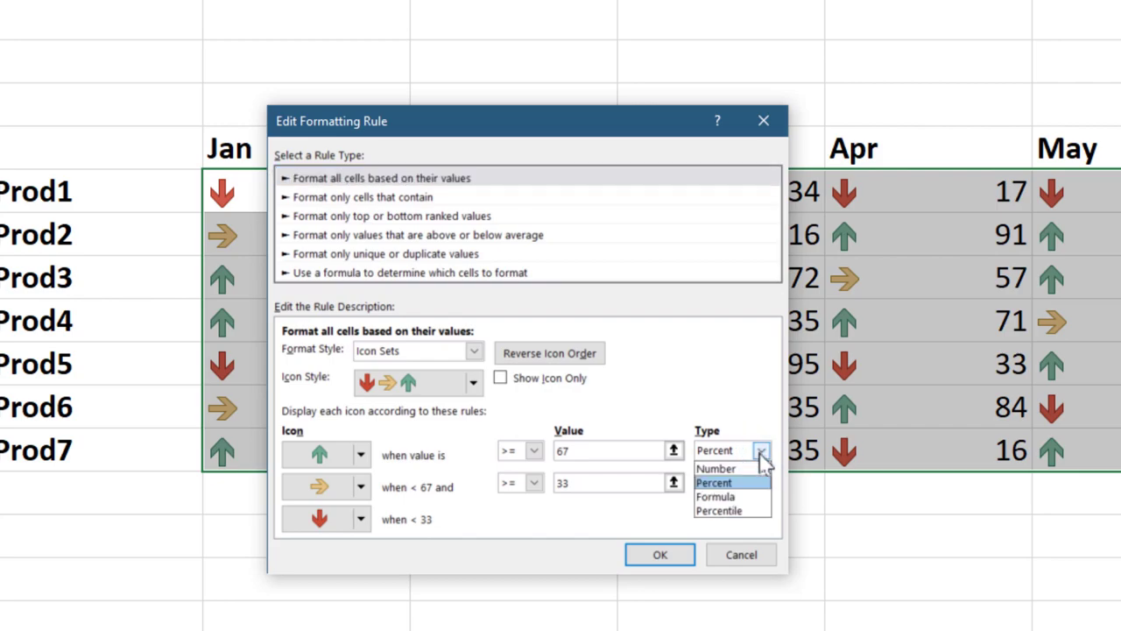
click(734, 470)
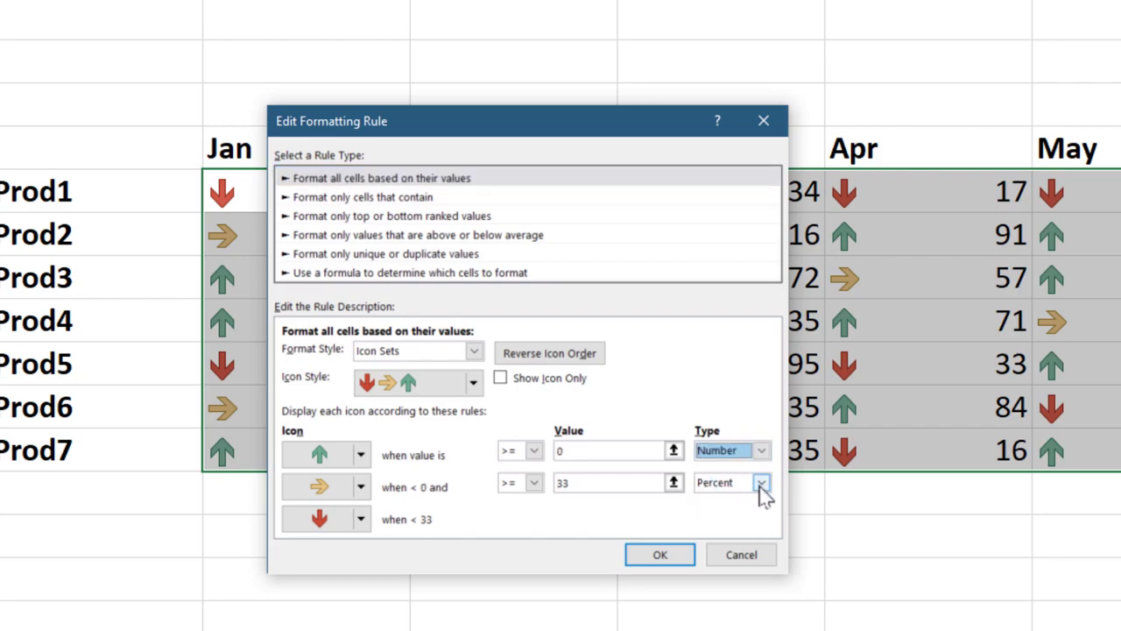
click(762, 482)
click(753, 494)
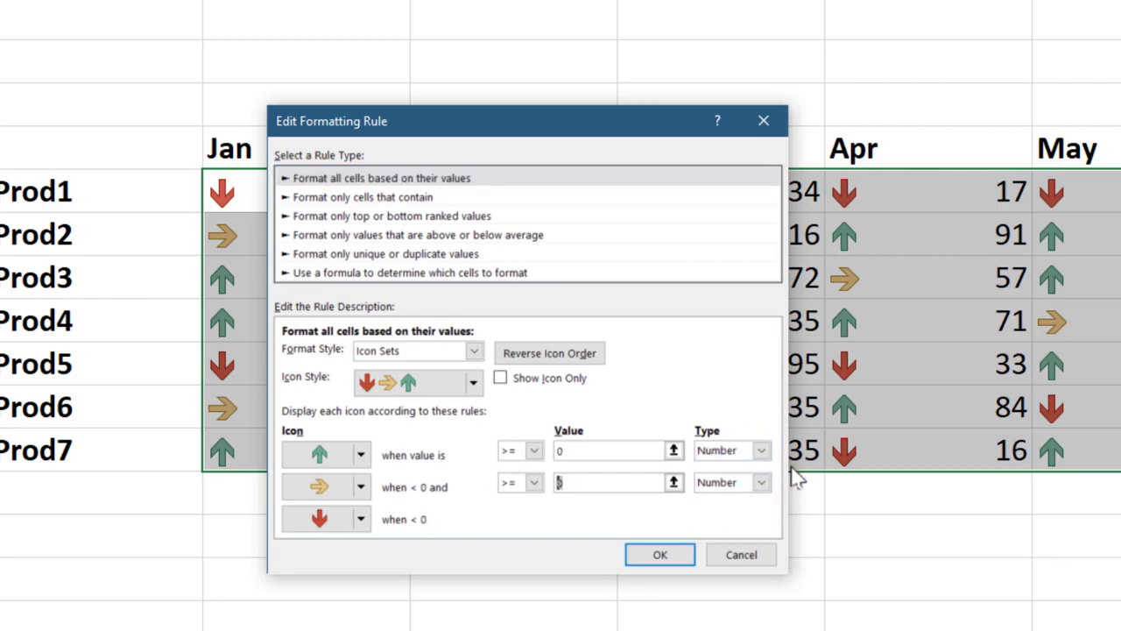
key(BackSpace)
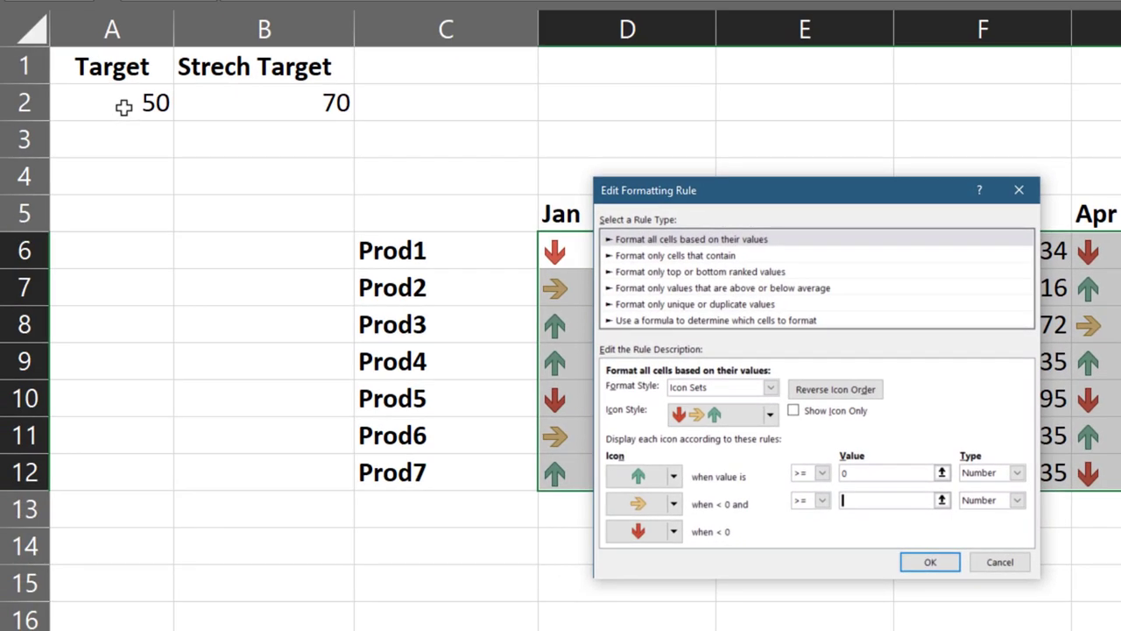
click(124, 106)
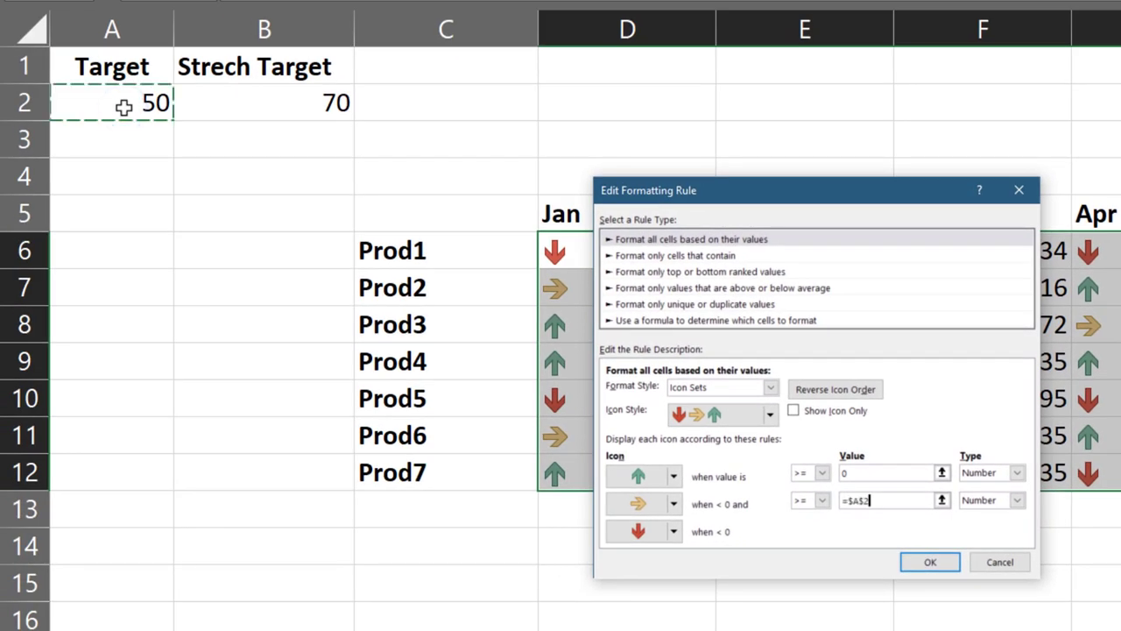
click(848, 474)
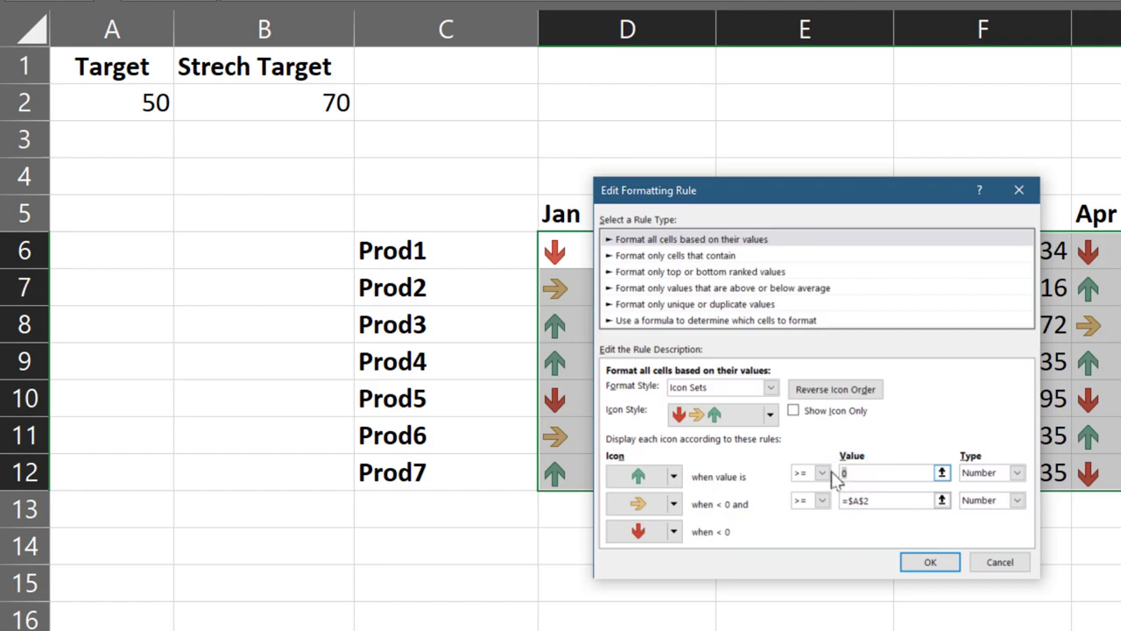
click(293, 103)
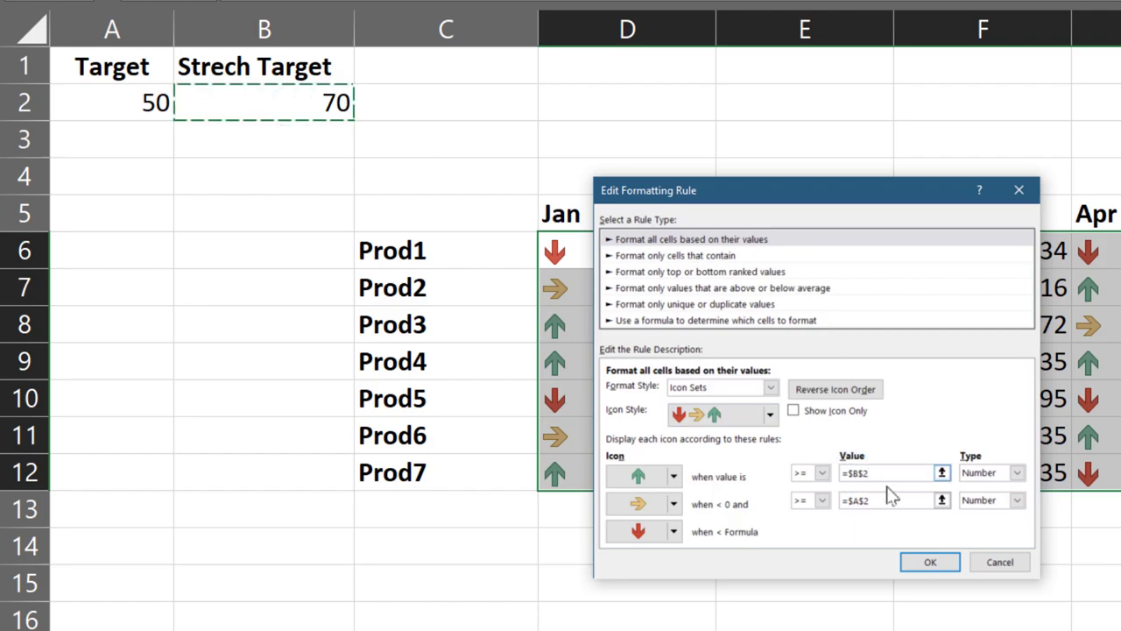
click(931, 562)
click(906, 500)
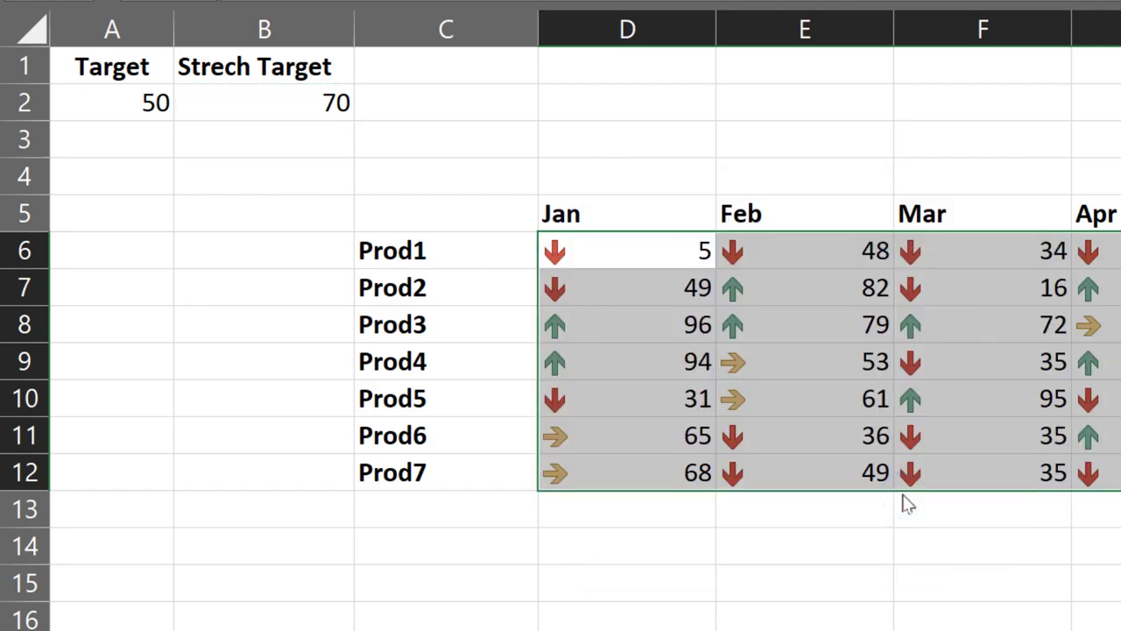
click(171, 106)
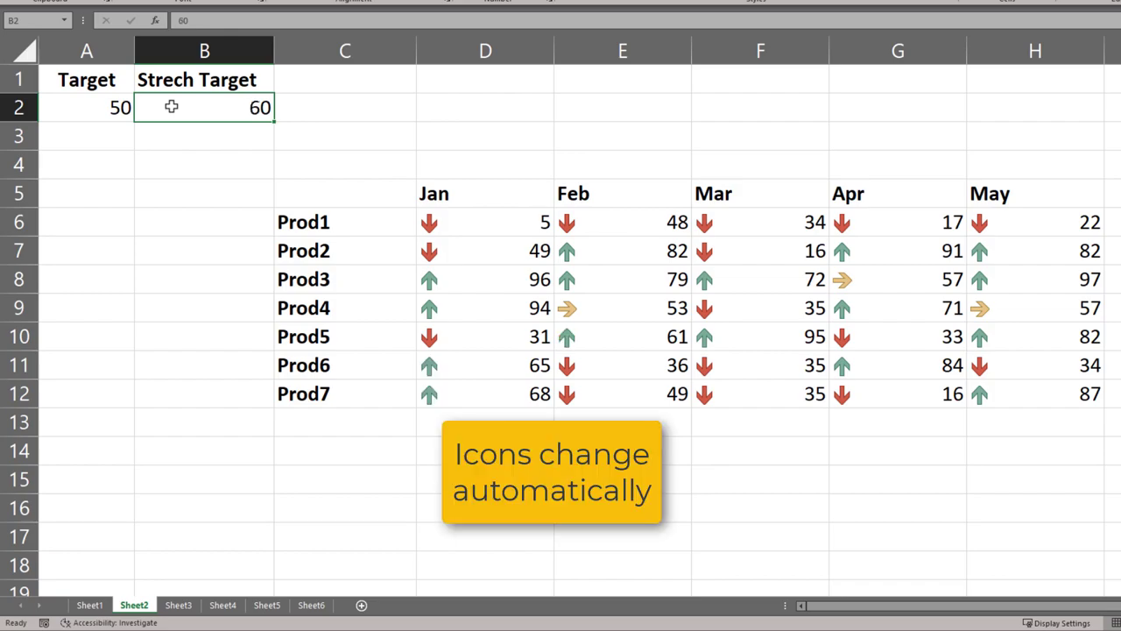
Step: Change the Target in A2 to 55 and the Stretch Target in B2 to 80
key(Left)
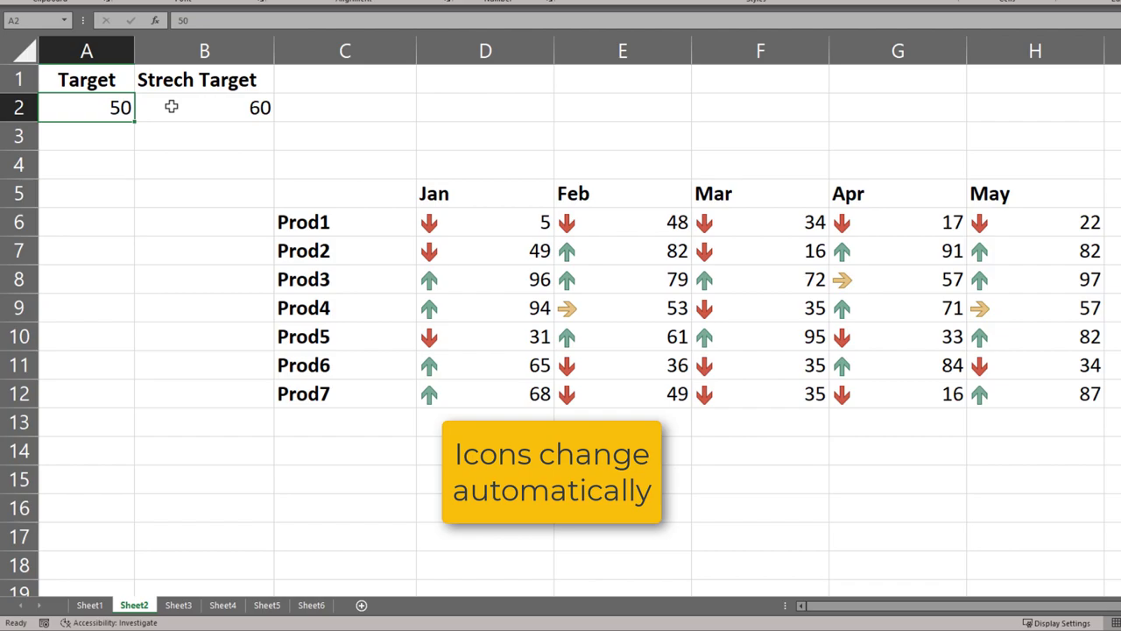
text(55)
key(Right)
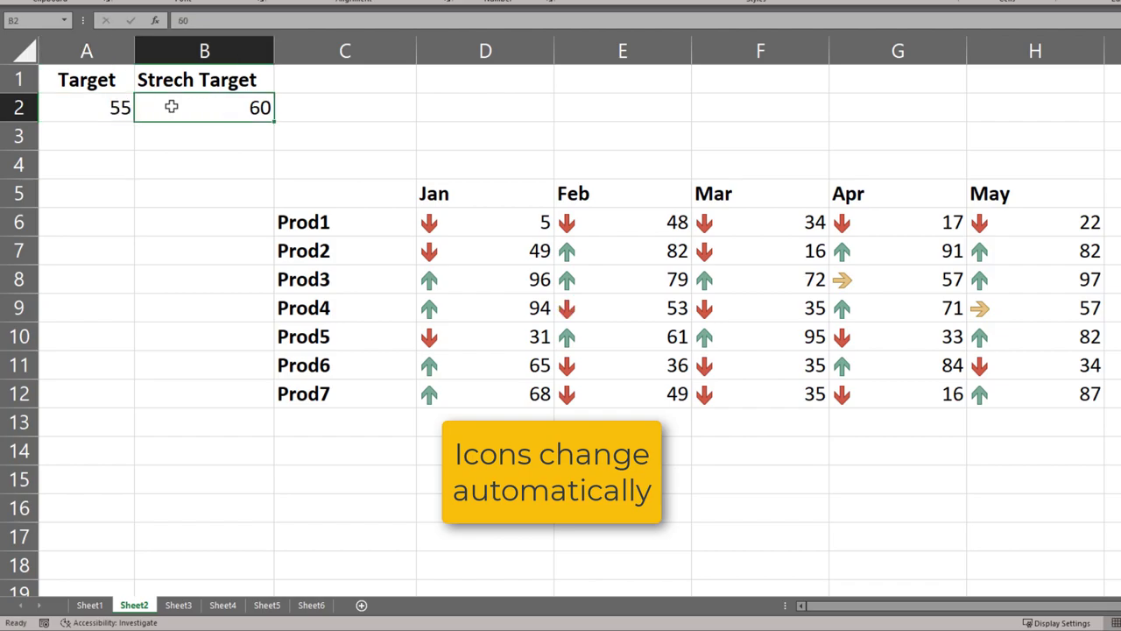
text(80)
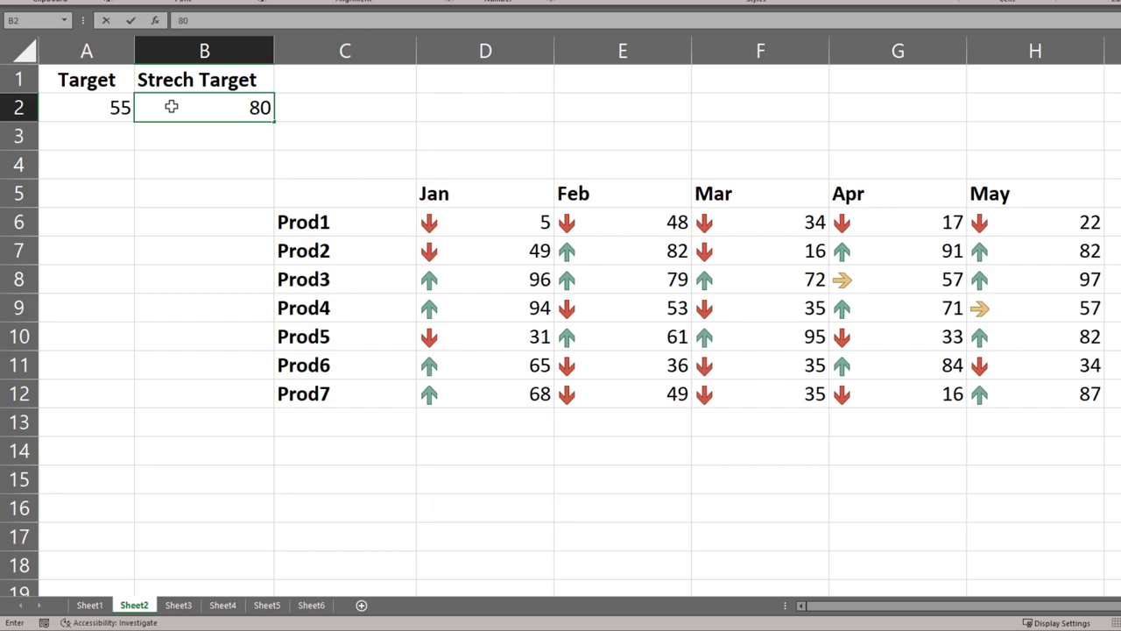
key(Return)
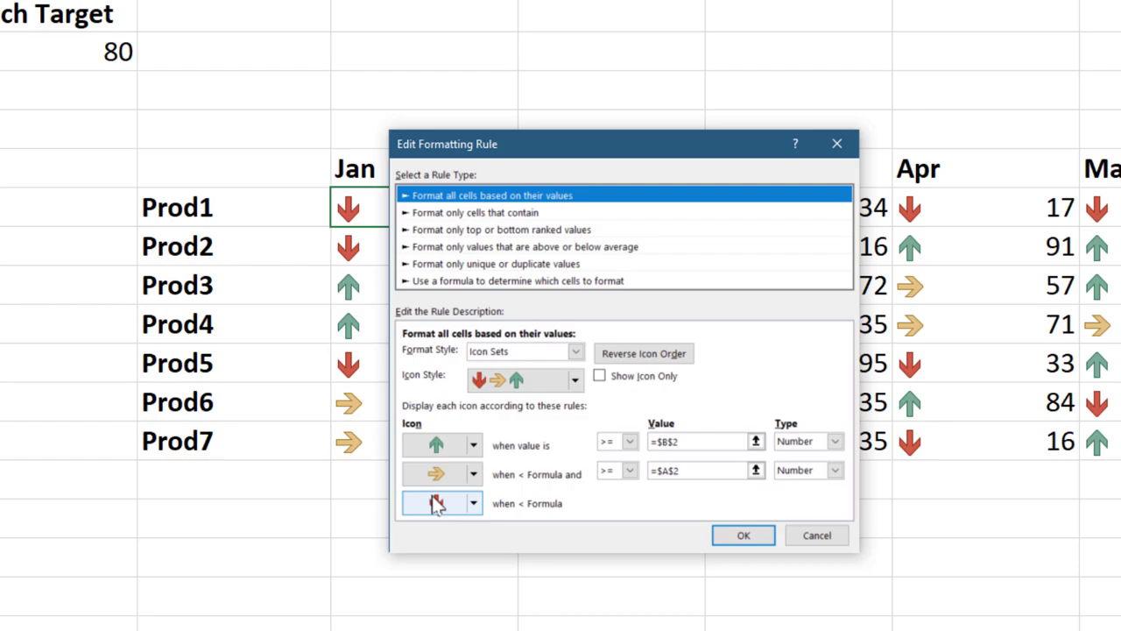
Step: Set the green and yellow arrow bands to No Cell Icon and close both rule dialogs
click(473, 445)
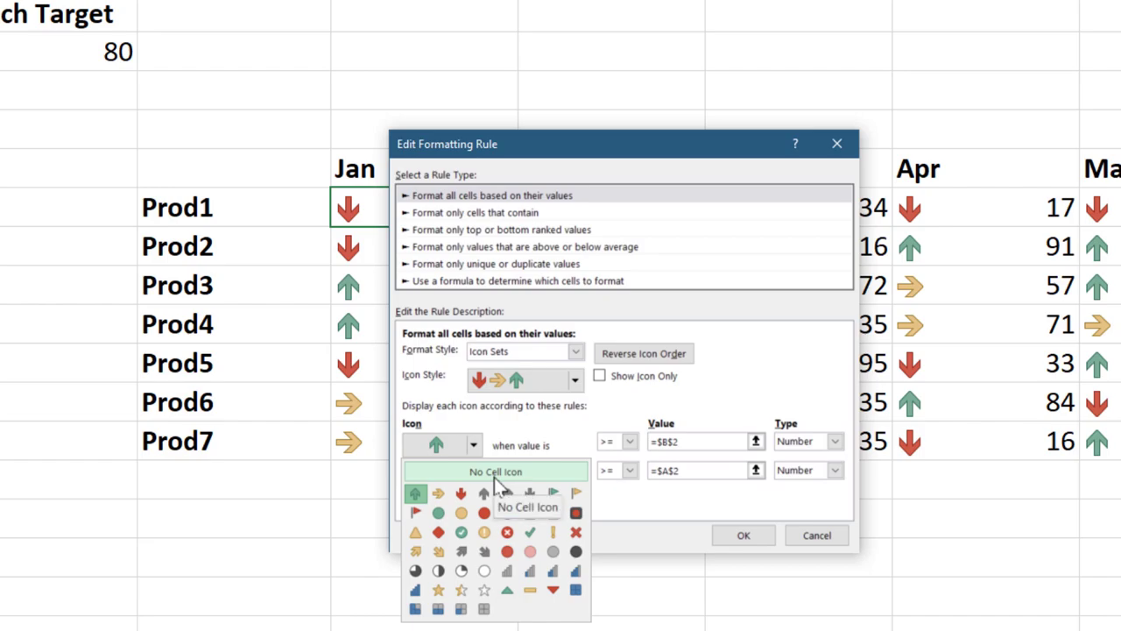
click(495, 473)
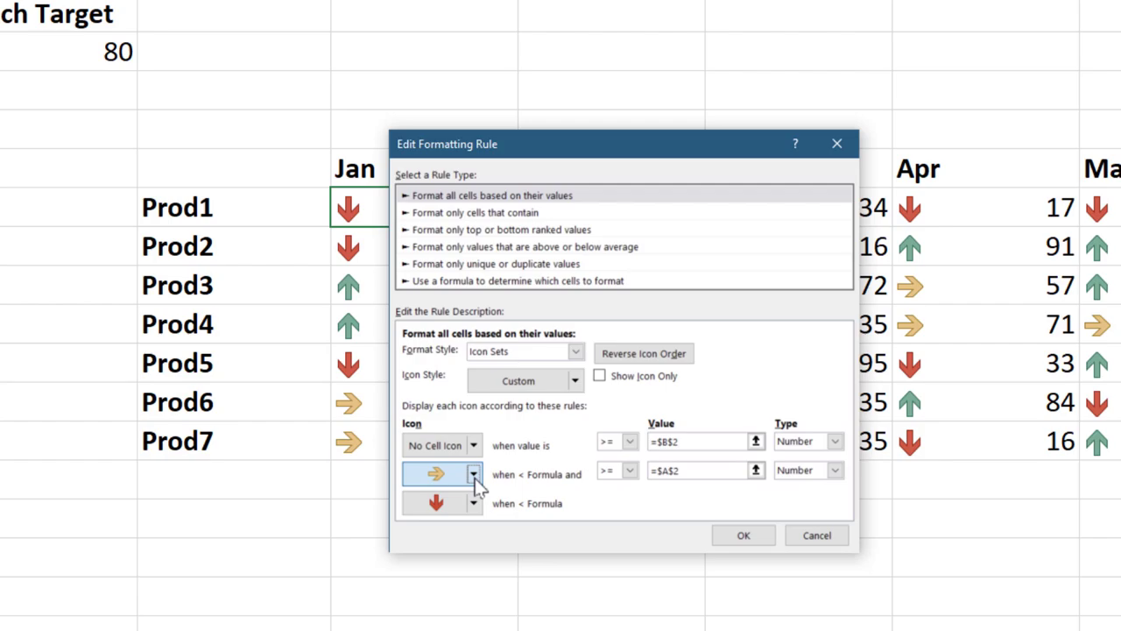
click(474, 479)
click(456, 502)
click(740, 537)
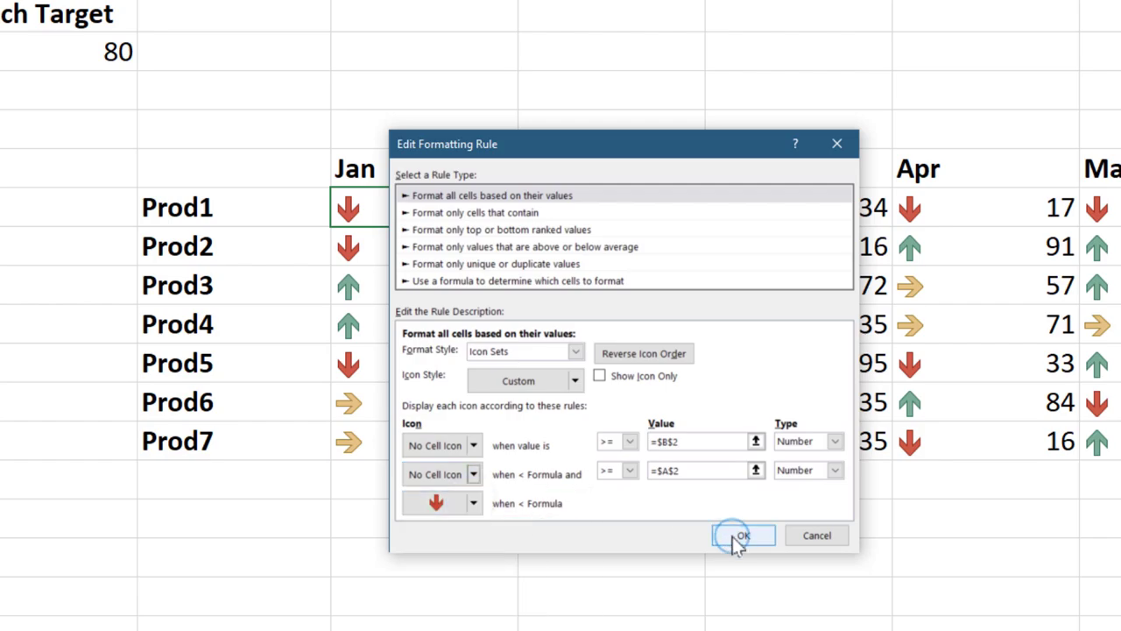
click(728, 475)
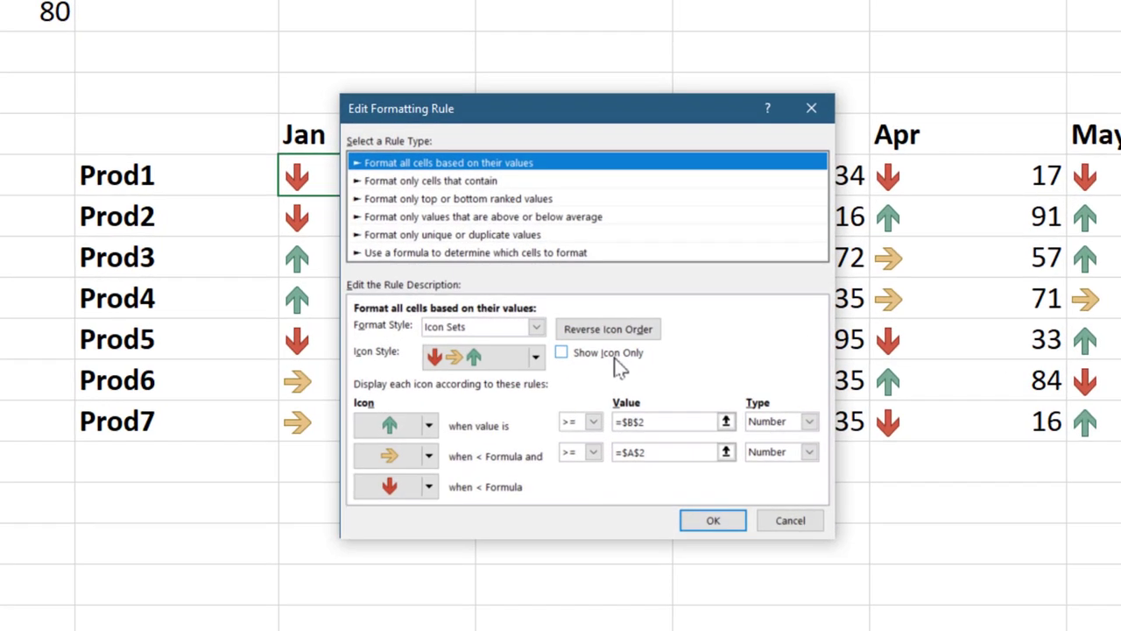
Step: Turn on Show Icon Only for the arrow rule and apply it to the sheet
click(613, 354)
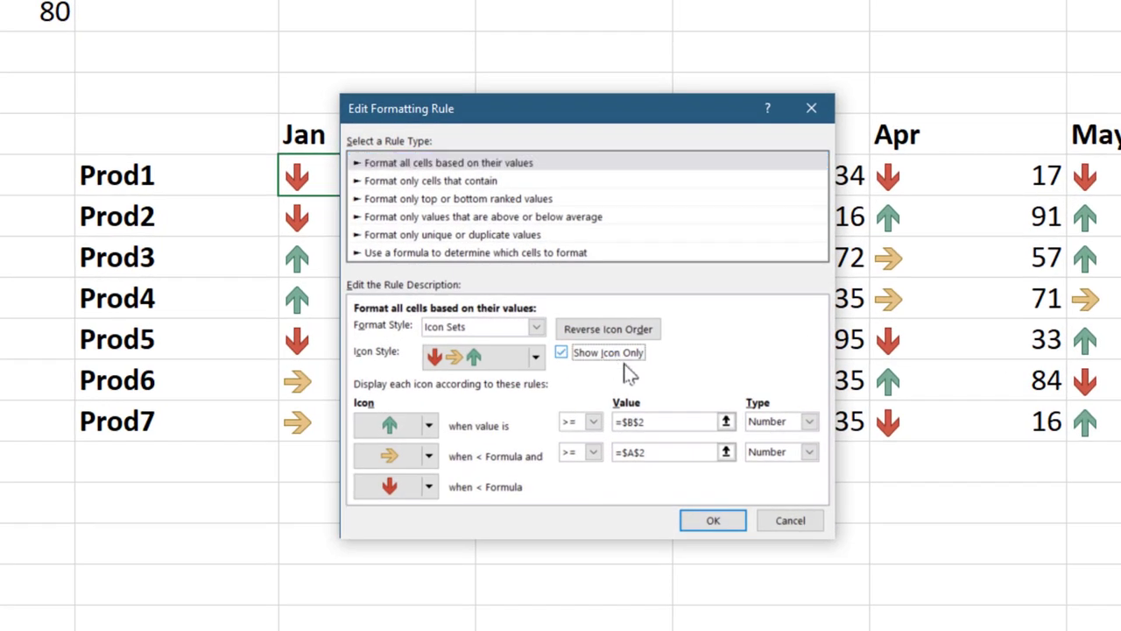
click(688, 521)
click(688, 444)
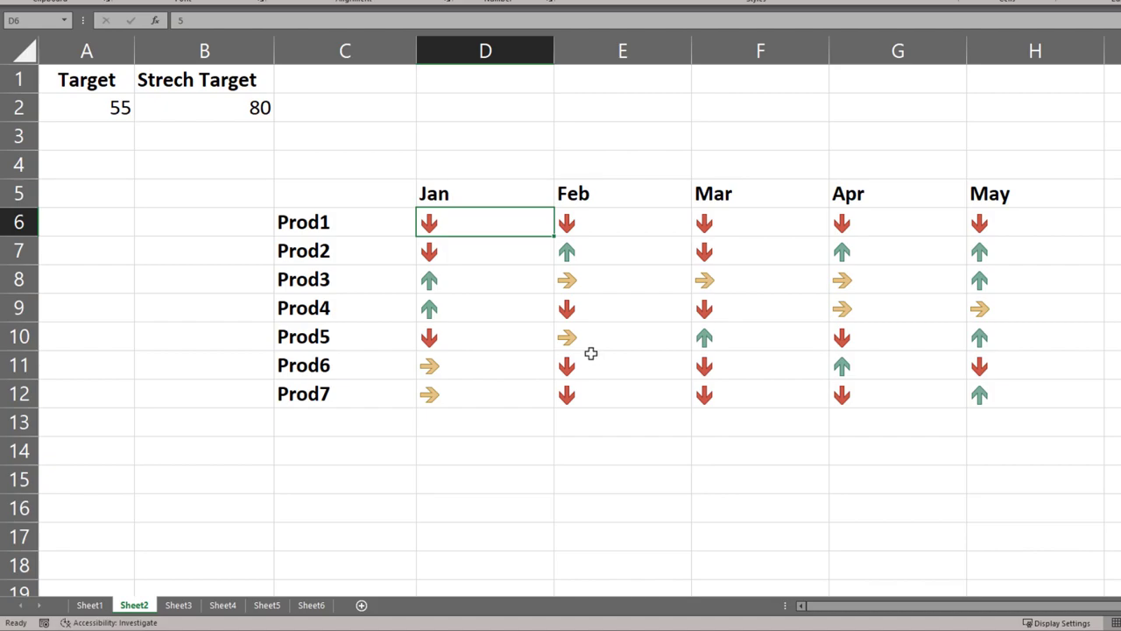
Step: Center the arrows horizontally in D6:H12, then deselect the grid
mouse_move(513, 226)
mouse_down()
mouse_move(543, 267)
mouse_move(999, 403)
mouse_up()
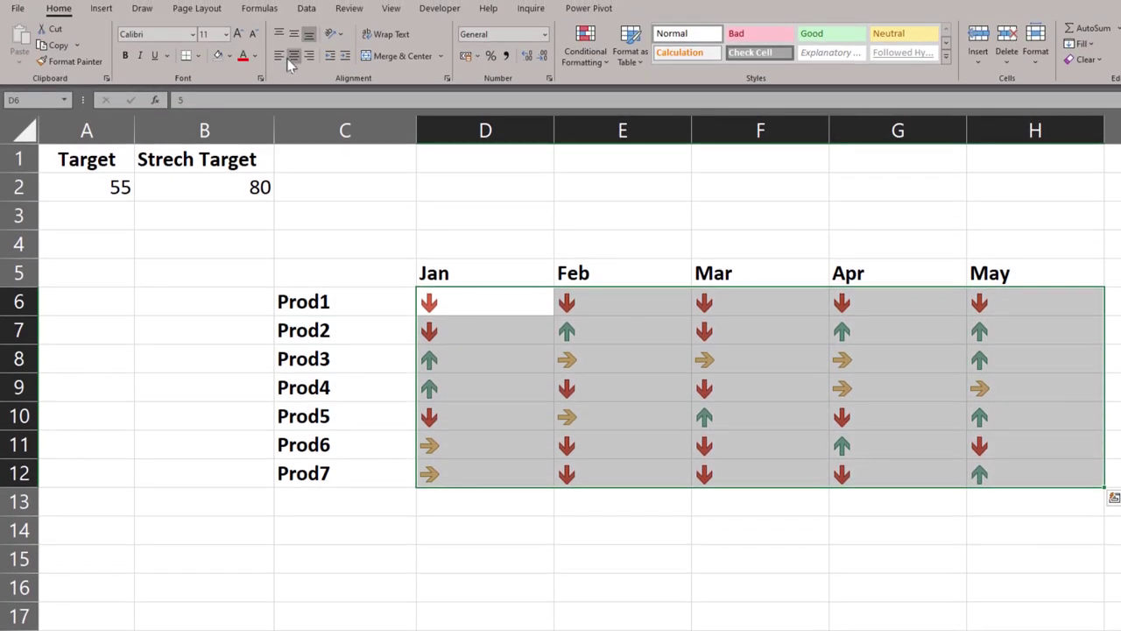
click(294, 55)
click(498, 530)
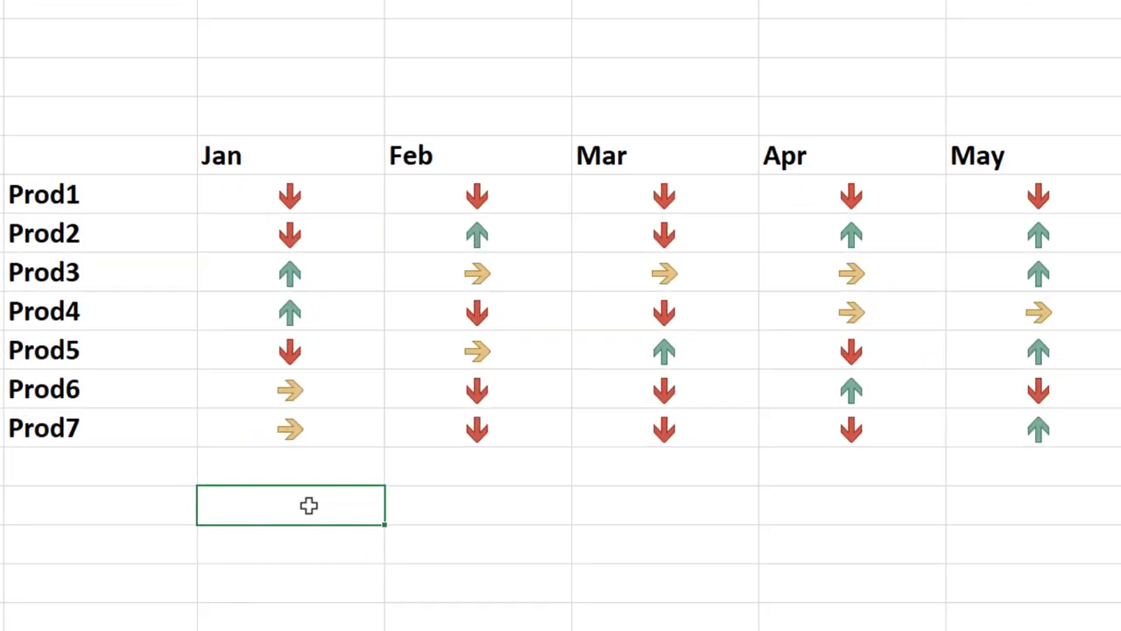